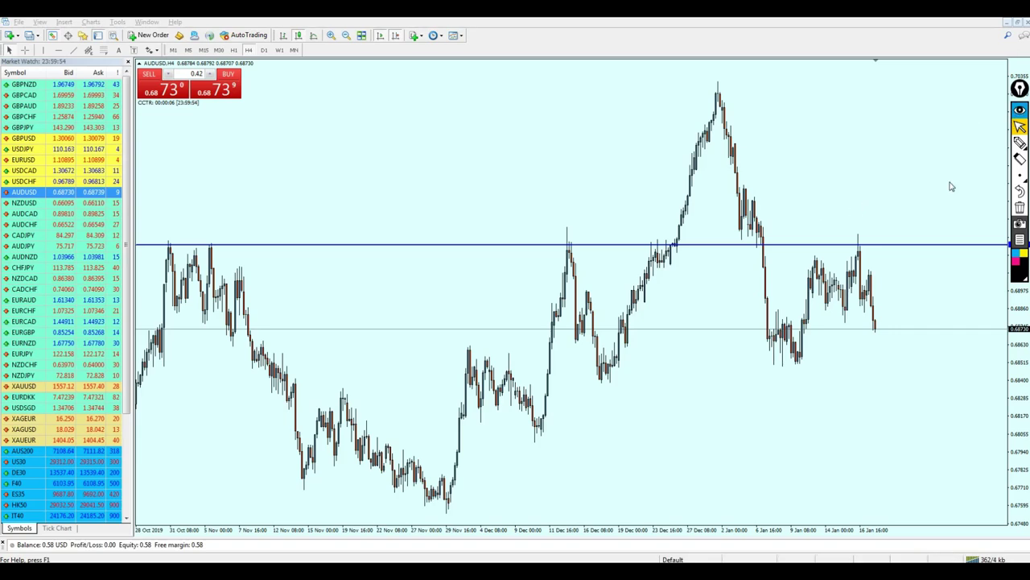
Step: Circle the peaks touching the horizontal line with freehand strokes, then clear all the marks
{"action": "left_click", "coordinate": [1019, 143]}
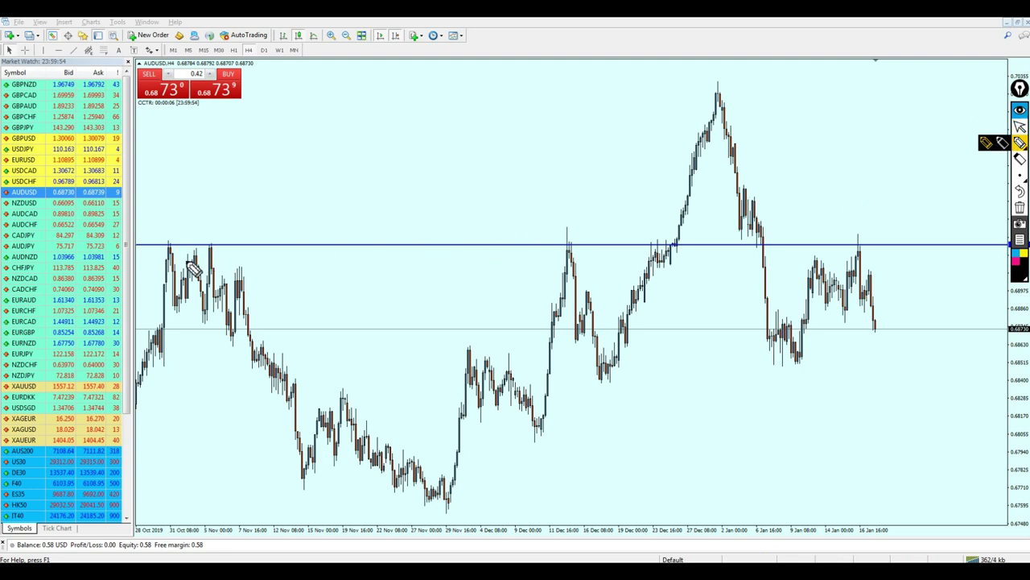
{"action": "left_click_drag", "start_coordinate": [157, 264], "coordinate": [157, 243]}
{"action": "mouse_move", "coordinate": [574, 282]}
{"action": "left_mouse_down"}
{"action": "mouse_move", "coordinate": [578, 272]}
{"action": "mouse_move", "coordinate": [673, 259]}
{"action": "left_mouse_up"}
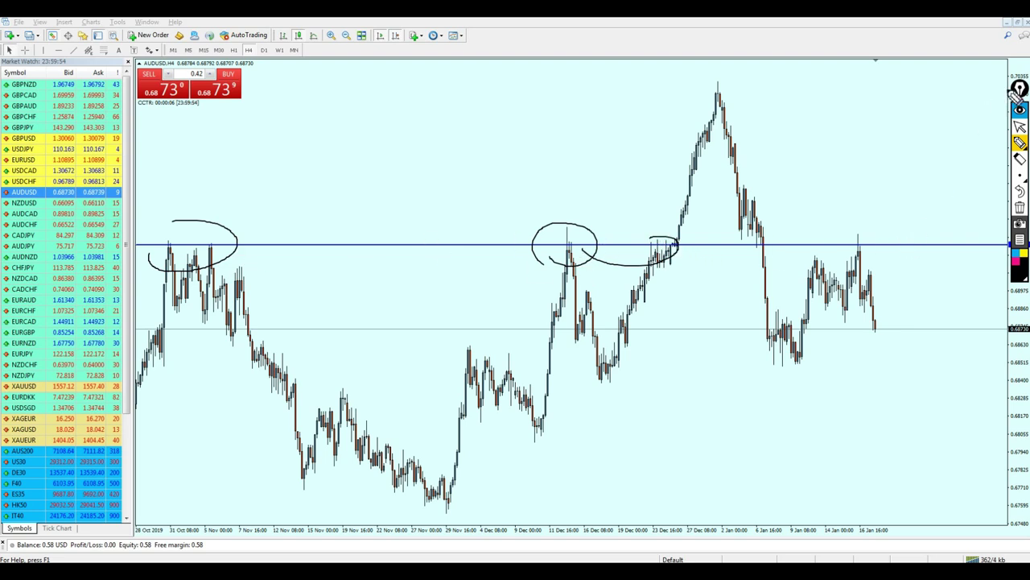
{"action": "left_click_drag", "start_coordinate": [1018, 94], "coordinate": [995, 51]}
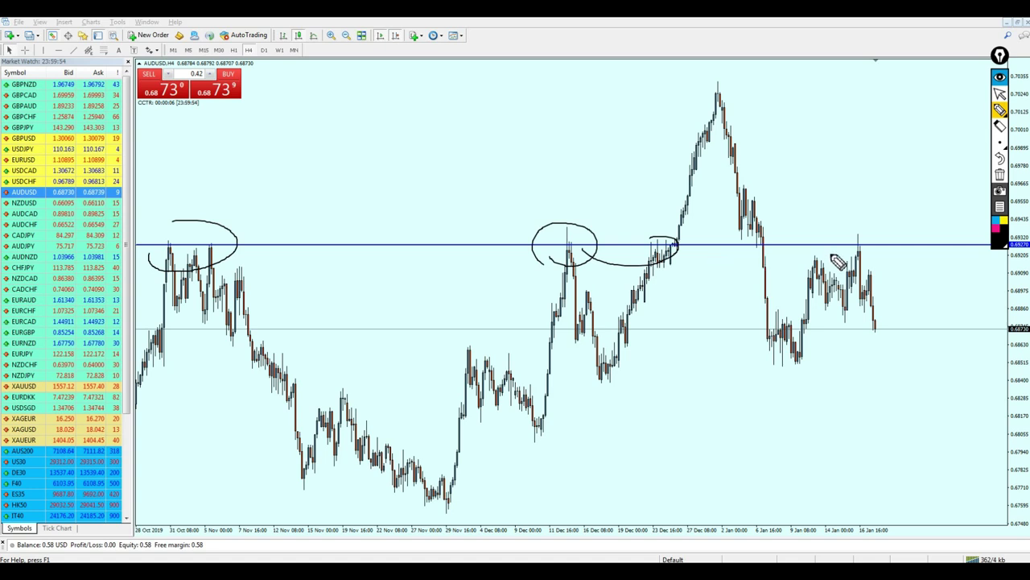
{"action": "mouse_move", "coordinate": [873, 232]}
{"action": "left_mouse_down"}
{"action": "mouse_move", "coordinate": [860, 248]}
{"action": "mouse_move", "coordinate": [876, 329]}
{"action": "left_mouse_up"}
{"action": "left_click", "coordinate": [1000, 93]}
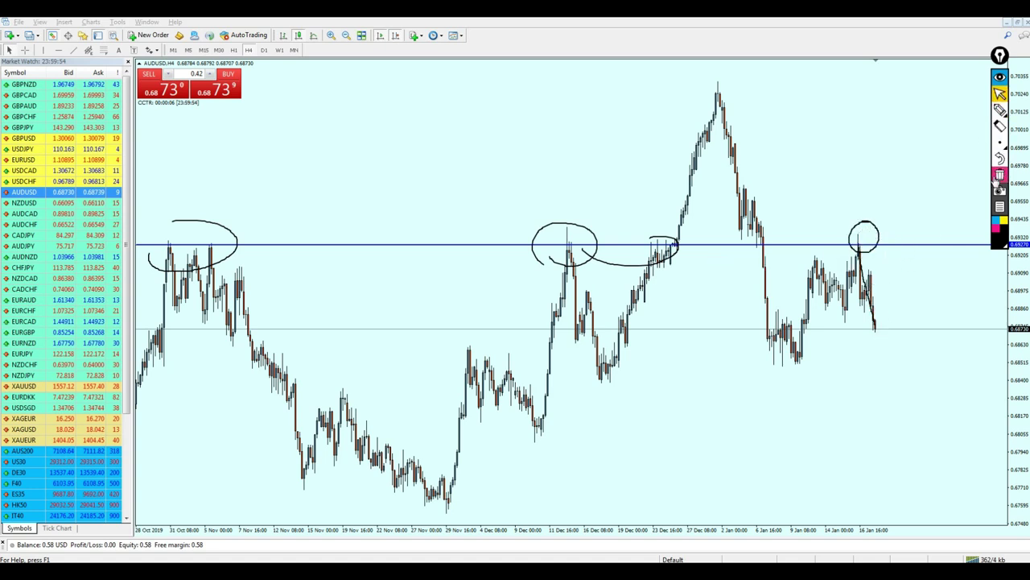
{"action": "left_click", "coordinate": [1000, 175]}
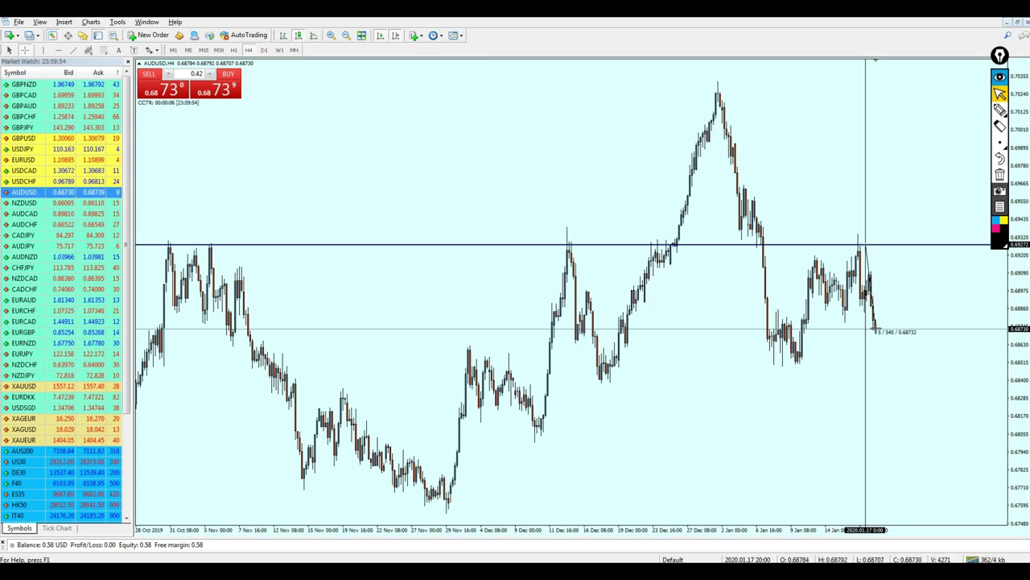
{"action": "left_click", "coordinate": [791, 325]}
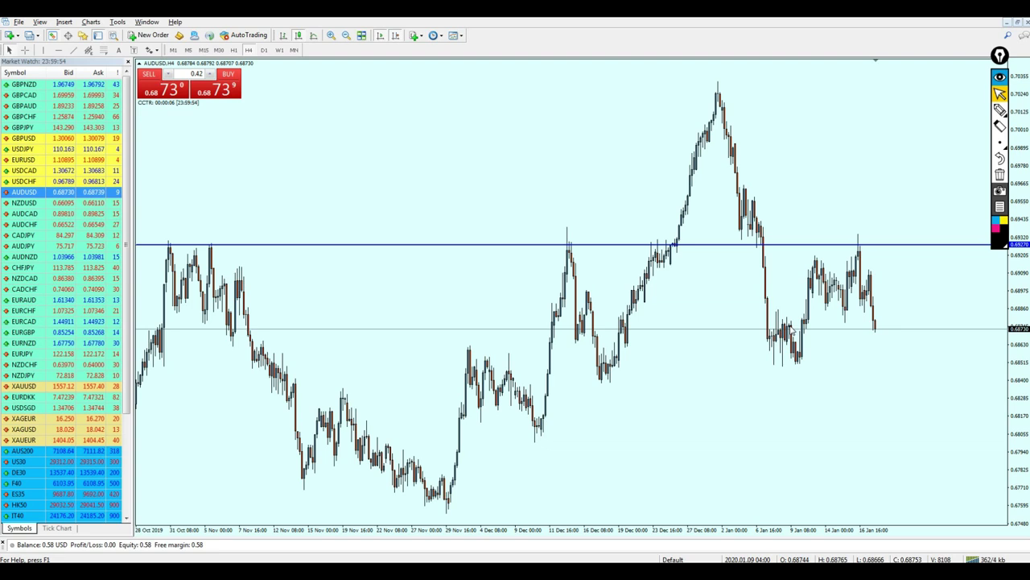
{"action": "mouse_move", "coordinate": [790, 330]}
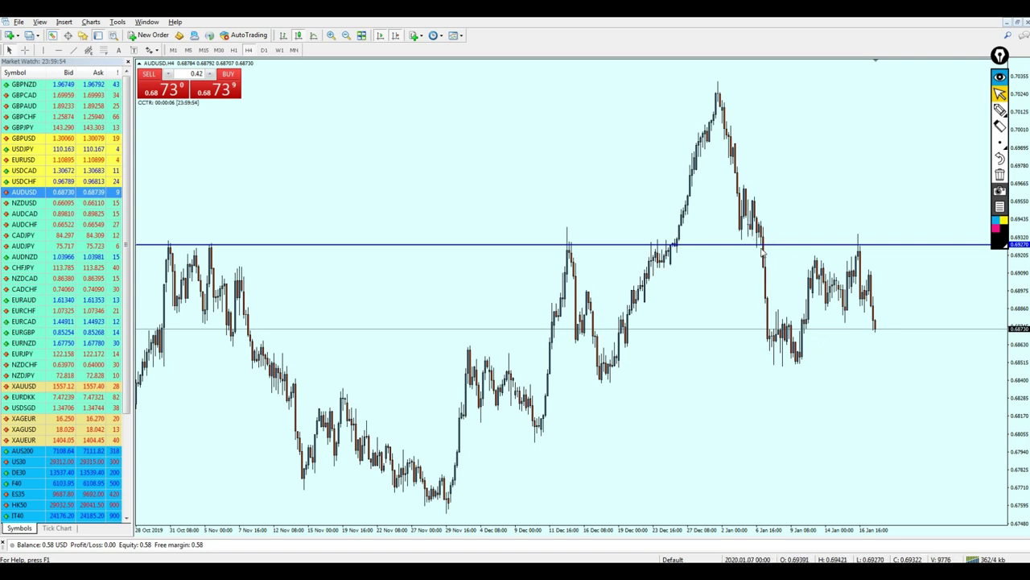
Step: Switch AUDUSD to the Daily timeframe, zoom in one step, and sketch then erase the expected drop
{"action": "left_click", "coordinate": [264, 50]}
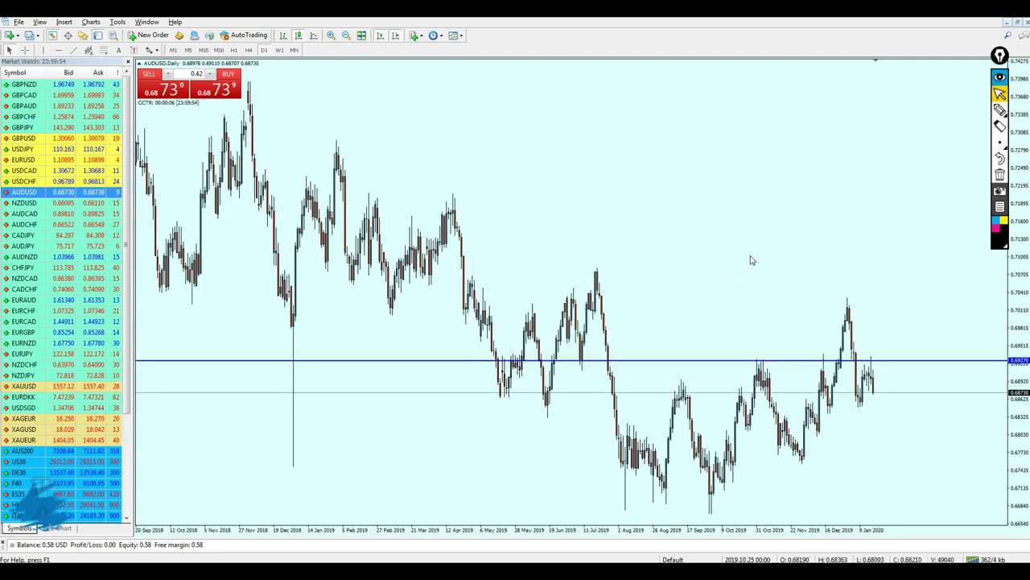
{"action": "key", "text": "plus"}
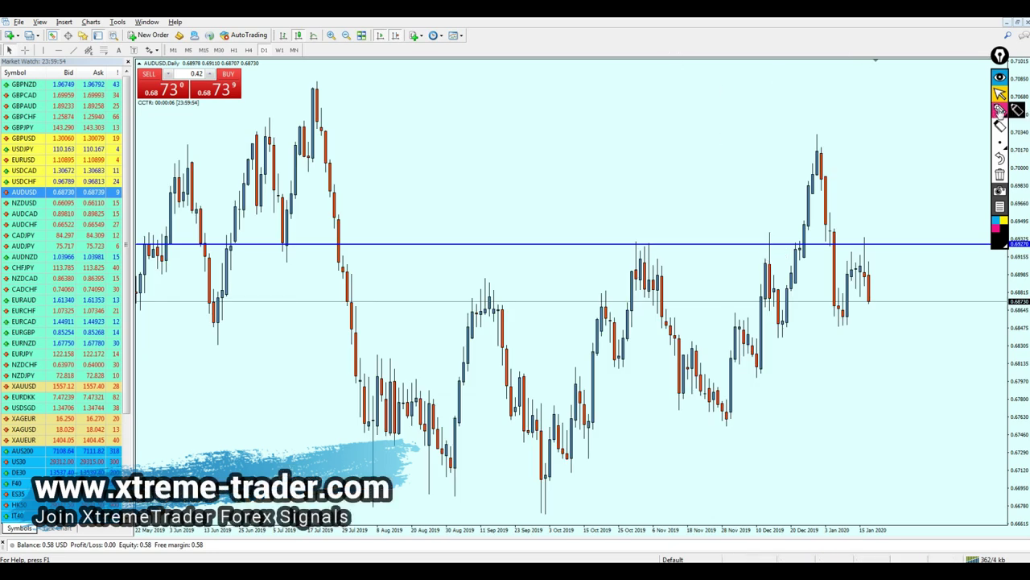
{"action": "left_click", "coordinate": [1000, 110]}
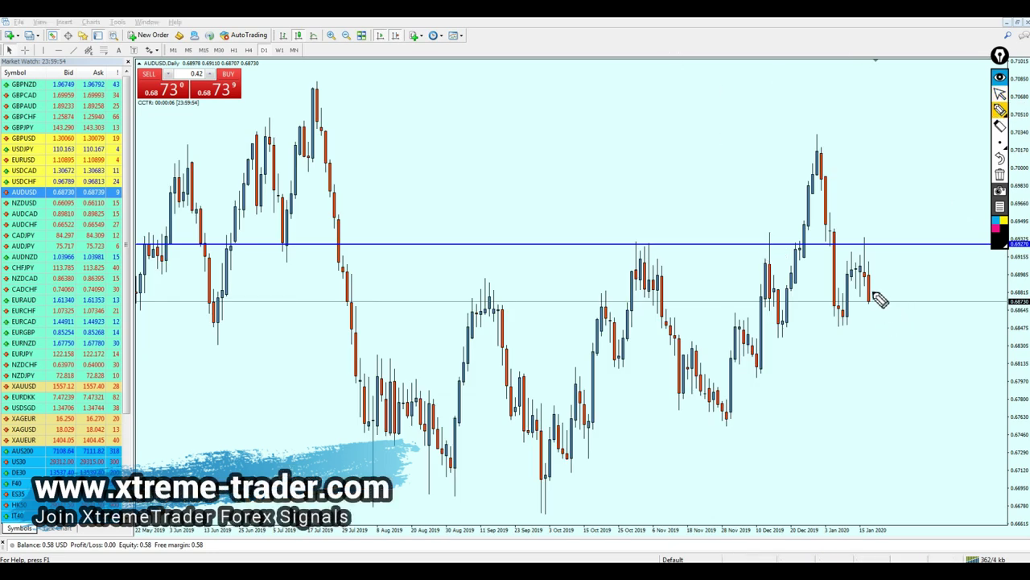
{"action": "left_click_drag", "start_coordinate": [871, 298], "coordinate": [877, 317]}
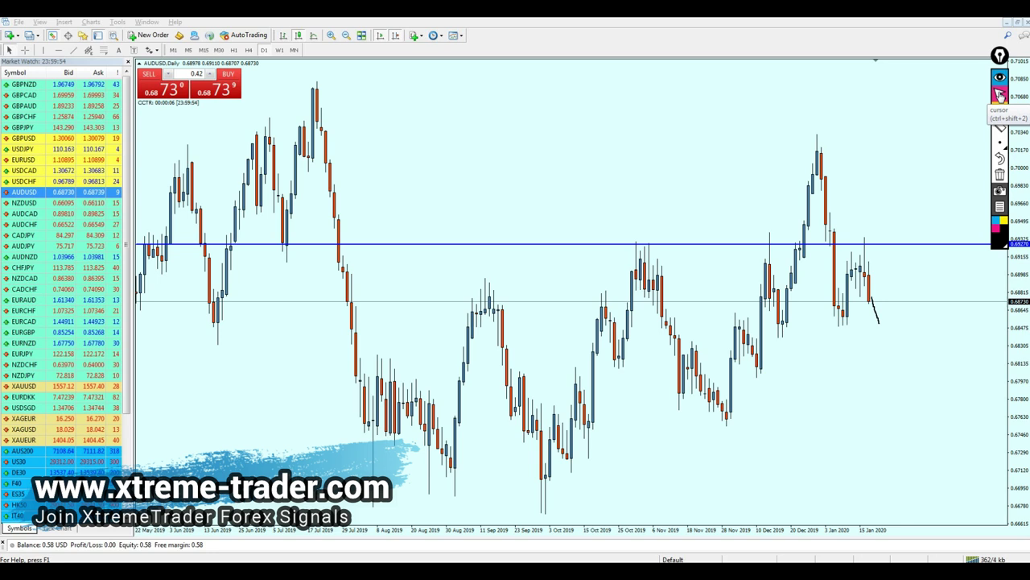
{"action": "left_click", "coordinate": [1000, 94]}
{"action": "left_click", "coordinate": [1000, 174]}
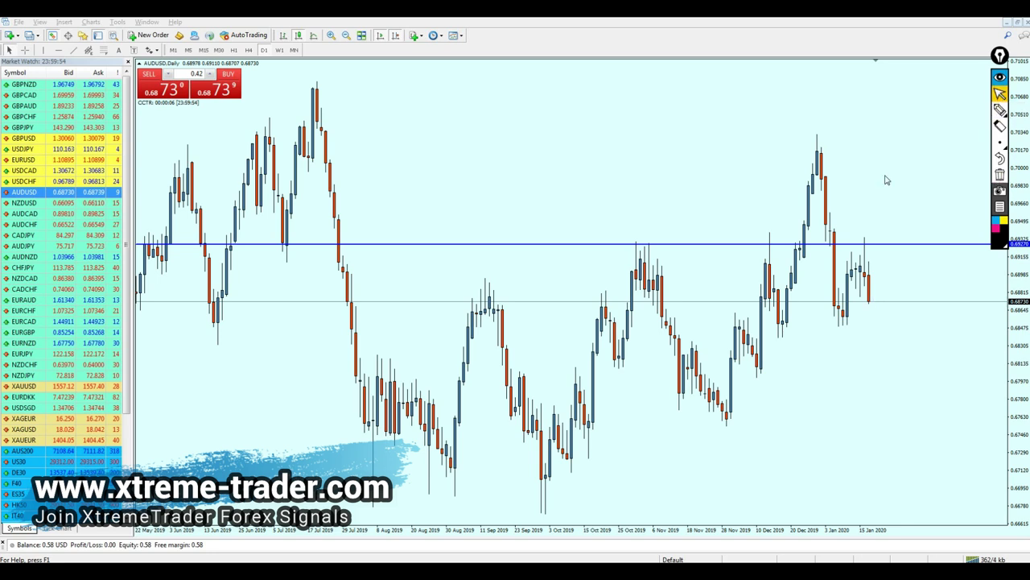
{"action": "left_click", "coordinate": [74, 55]}
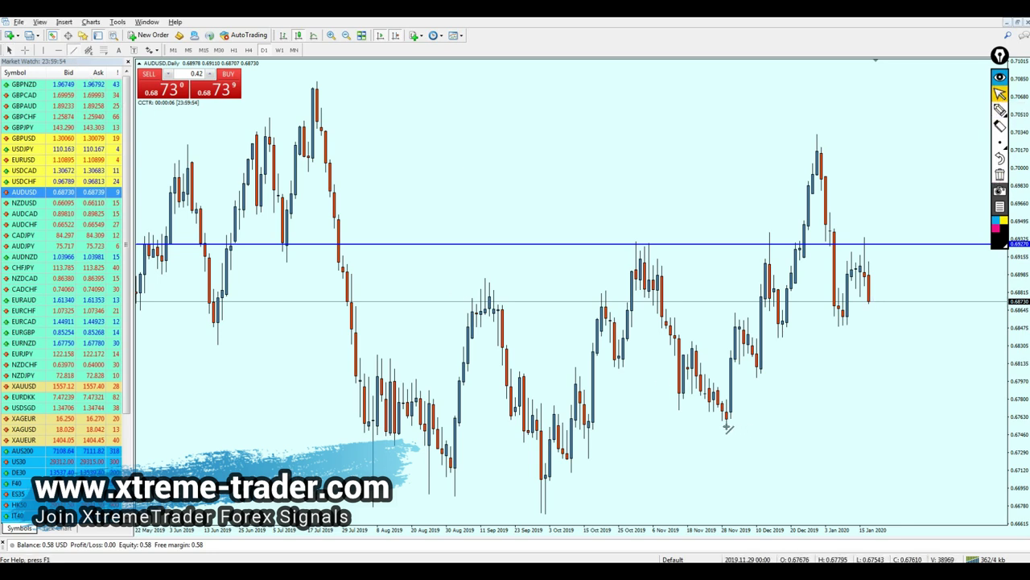
Step: Draw a trend line from the late-November low through the January lows, annotate it freehand, then clear the marks
{"action": "mouse_move", "coordinate": [727, 423]}
{"action": "left_mouse_down"}
{"action": "mouse_move", "coordinate": [868, 292]}
{"action": "mouse_move", "coordinate": [890, 275]}
{"action": "mouse_move", "coordinate": [900, 284]}
{"action": "left_mouse_up"}
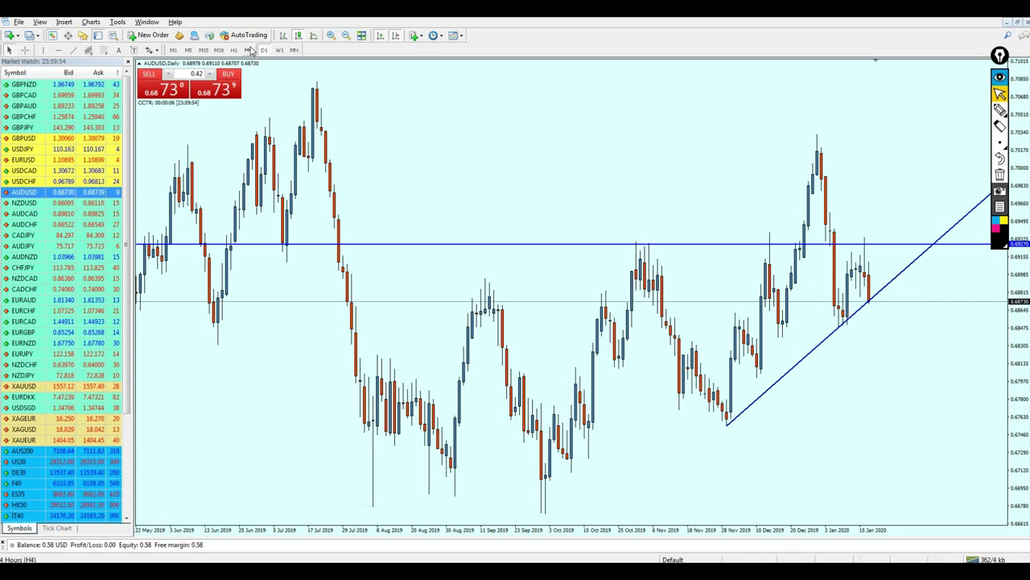
{"action": "left_click", "coordinate": [1000, 110]}
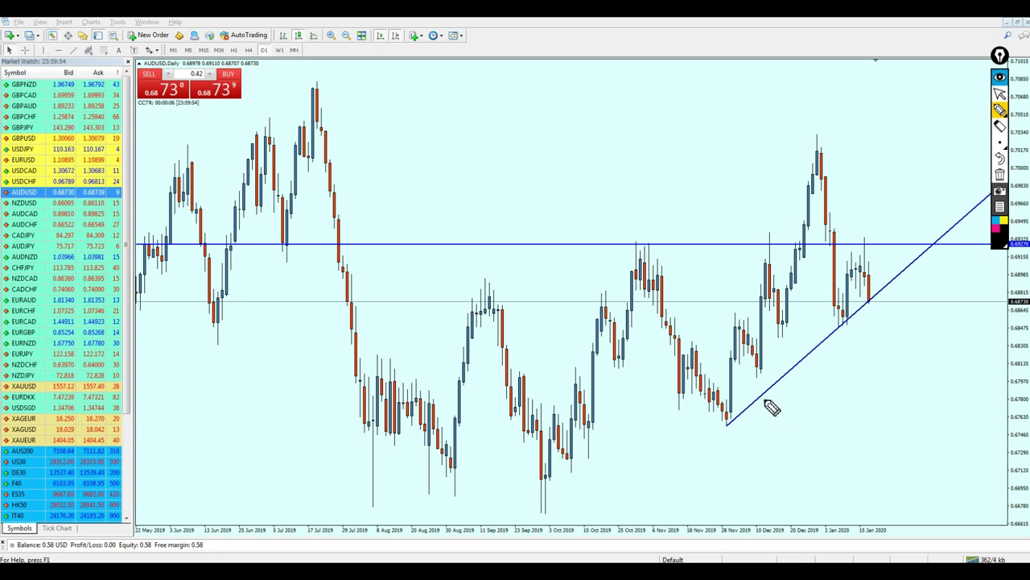
{"action": "mouse_move", "coordinate": [765, 401]}
{"action": "left_mouse_down"}
{"action": "mouse_move", "coordinate": [730, 430]}
{"action": "mouse_move", "coordinate": [729, 401]}
{"action": "left_mouse_up"}
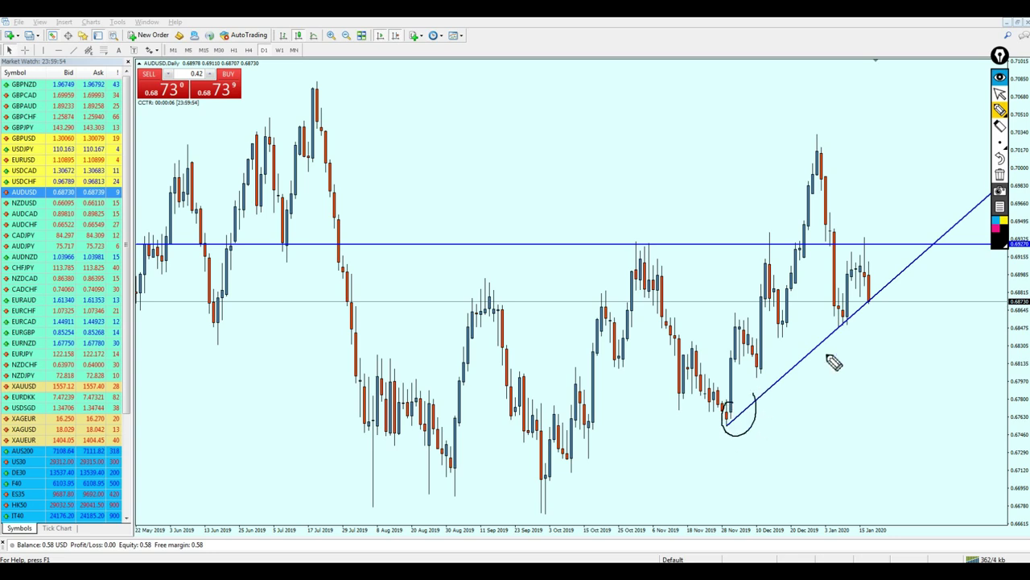
{"action": "left_click_drag", "start_coordinate": [845, 314], "coordinate": [850, 309]}
{"action": "mouse_move", "coordinate": [740, 427]}
{"action": "left_mouse_down"}
{"action": "mouse_move", "coordinate": [891, 292]}
{"action": "mouse_move", "coordinate": [899, 268]}
{"action": "left_mouse_up"}
{"action": "left_click", "coordinate": [1000, 94]}
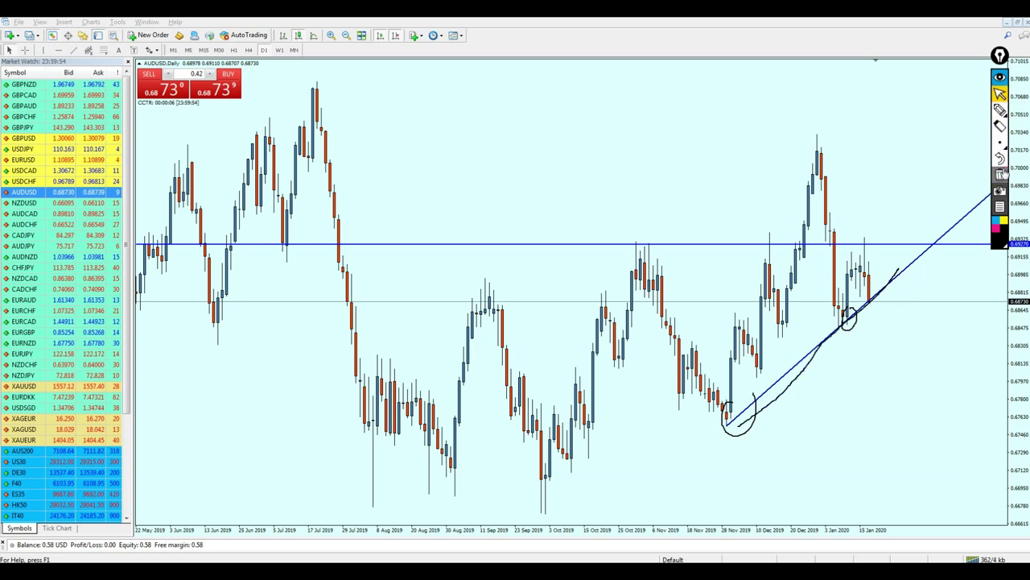
{"action": "left_click", "coordinate": [1001, 159]}
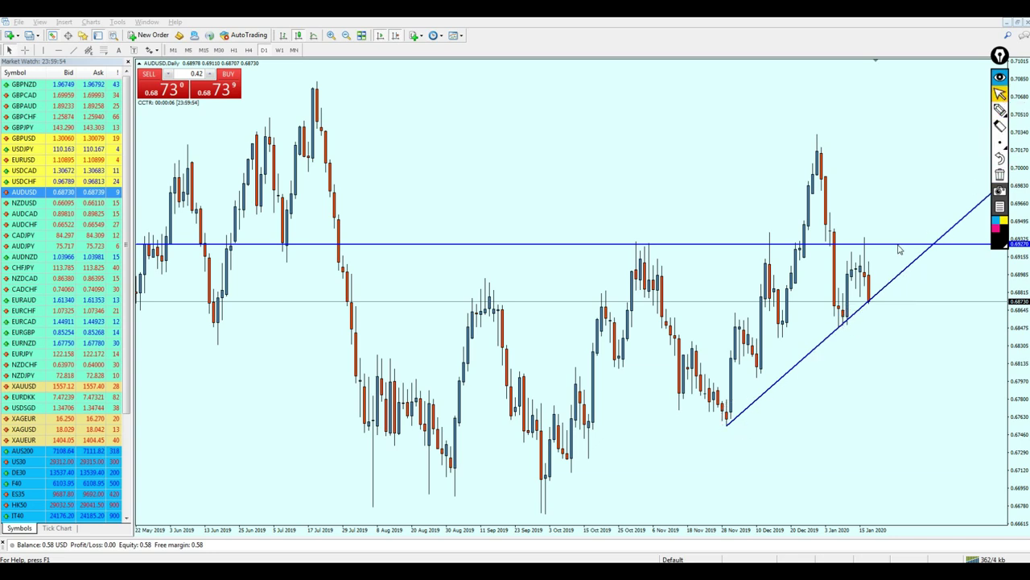
Step: Switch to H4, zoom out, and move the horizontal line down to the trend line crossing
{"action": "left_click", "coordinate": [248, 50]}
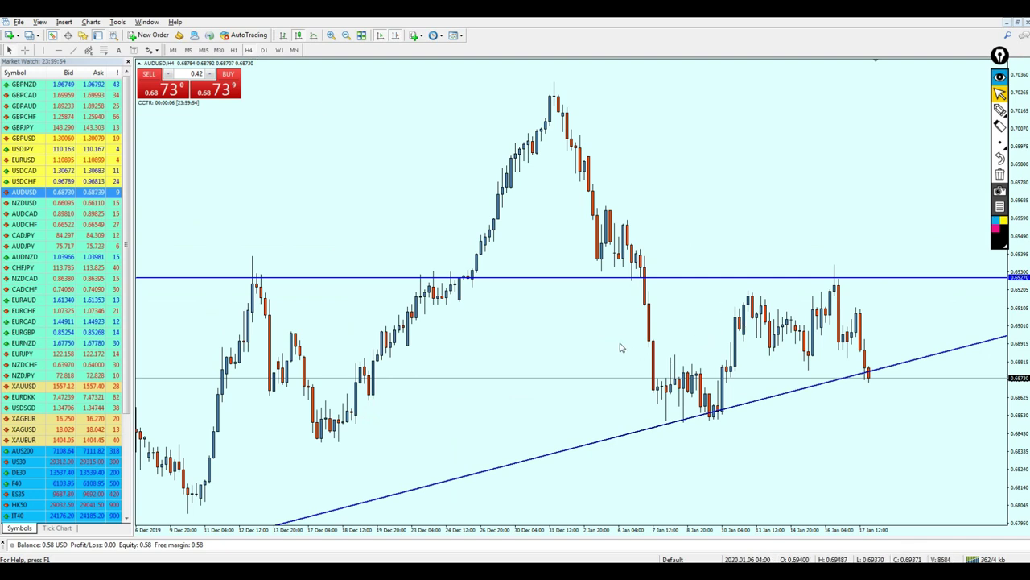
{"action": "key", "text": "minus"}
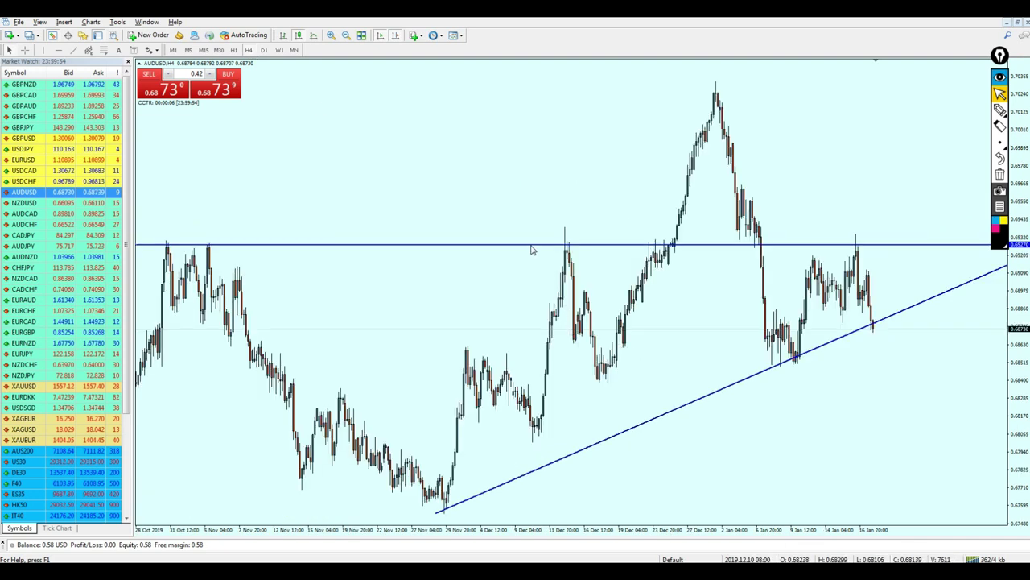
{"action": "left_click_drag", "start_coordinate": [529, 246], "coordinate": [679, 331]}
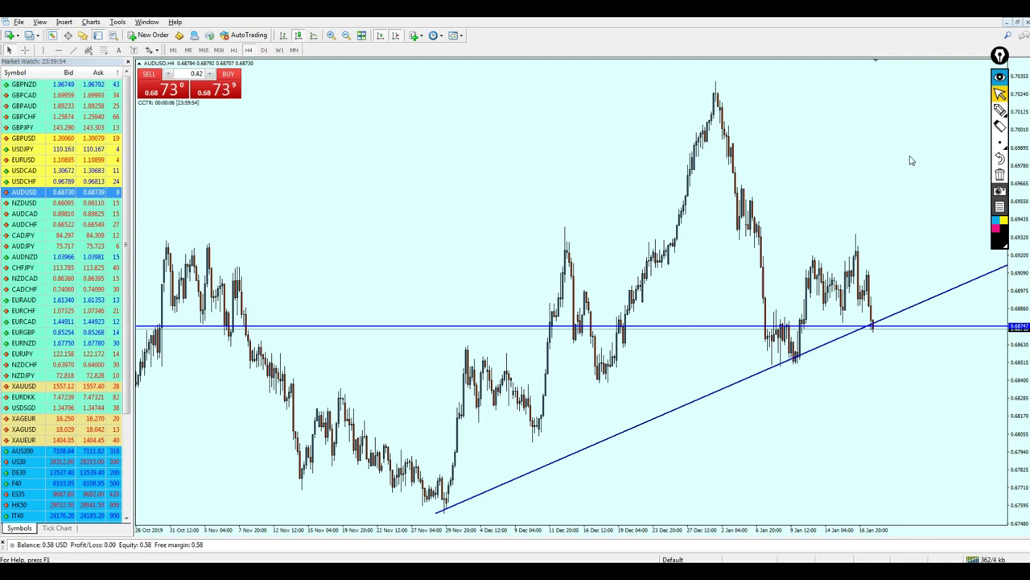
Step: Circle the earlier price reaction and the trend-line touch freehand, then clear both circles
{"action": "left_click", "coordinate": [1000, 109]}
{"action": "mouse_move", "coordinate": [240, 340]}
{"action": "left_mouse_down"}
{"action": "mouse_move", "coordinate": [226, 322]}
{"action": "mouse_move", "coordinate": [238, 338]}
{"action": "left_mouse_up"}
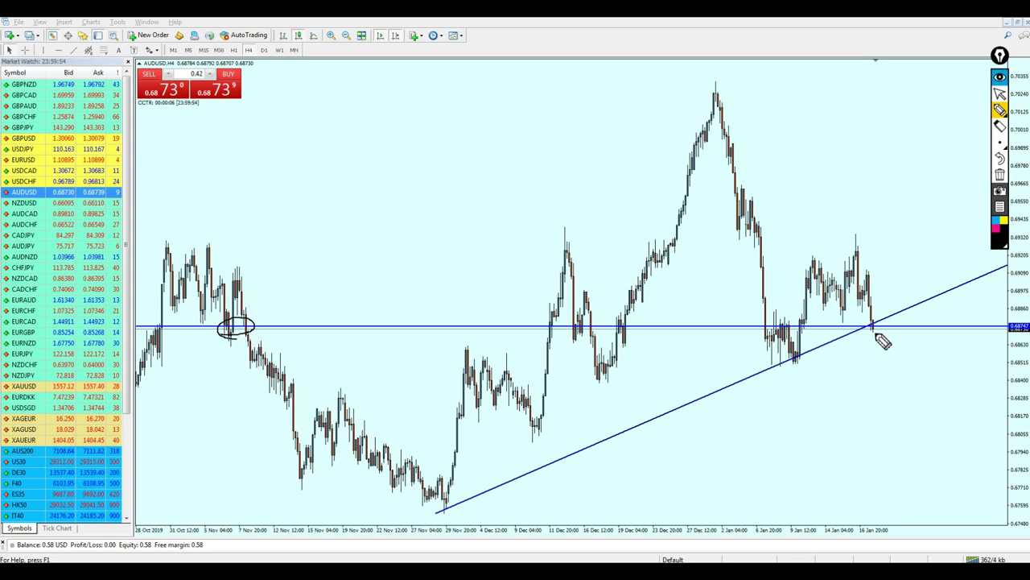
{"action": "left_click_drag", "start_coordinate": [873, 318], "coordinate": [872, 317]}
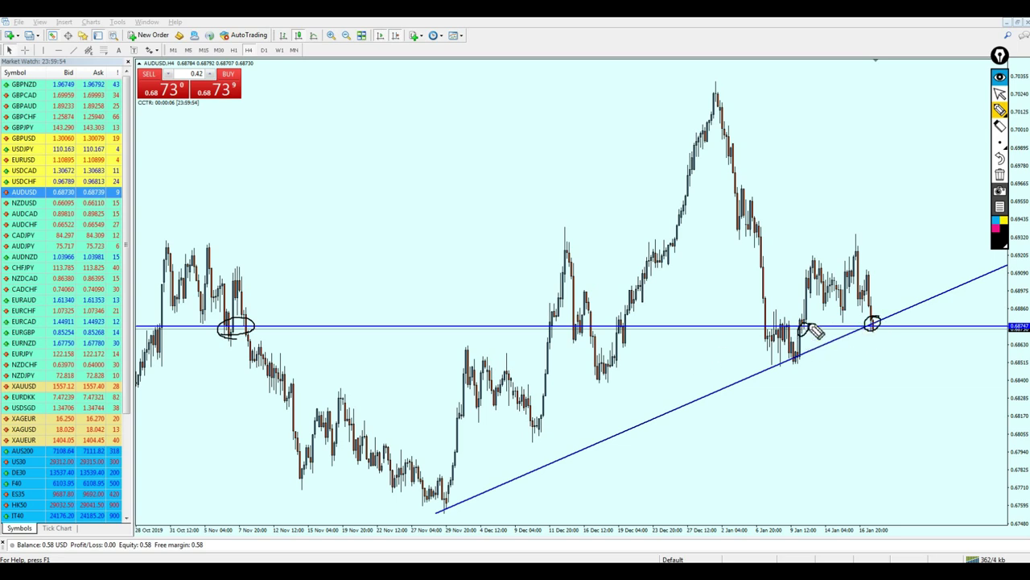
{"action": "left_click", "coordinate": [1000, 93]}
{"action": "left_click", "coordinate": [1000, 174]}
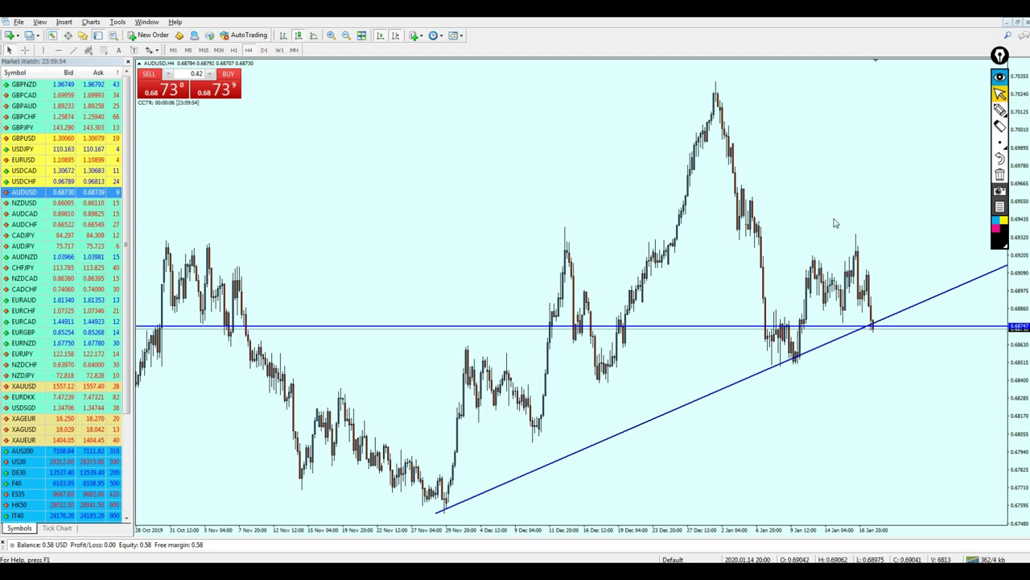
Step: Zoom in, sketch circles, an S2 mark, a level across recent highs and the expected drop, then clear them
{"action": "key", "text": "plus"}
{"action": "left_click", "coordinate": [1000, 110]}
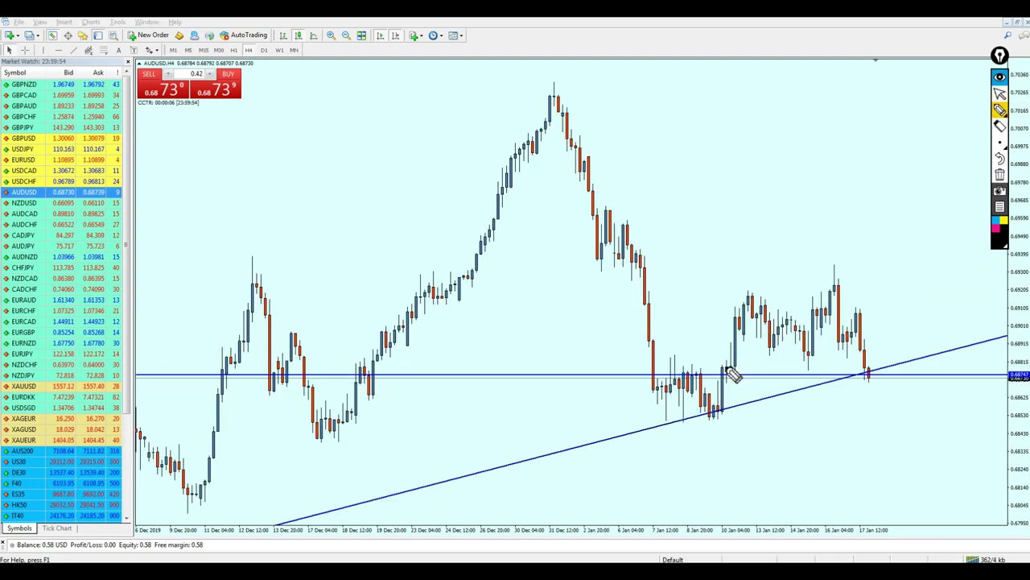
{"action": "left_click_drag", "start_coordinate": [733, 364], "coordinate": [774, 455]}
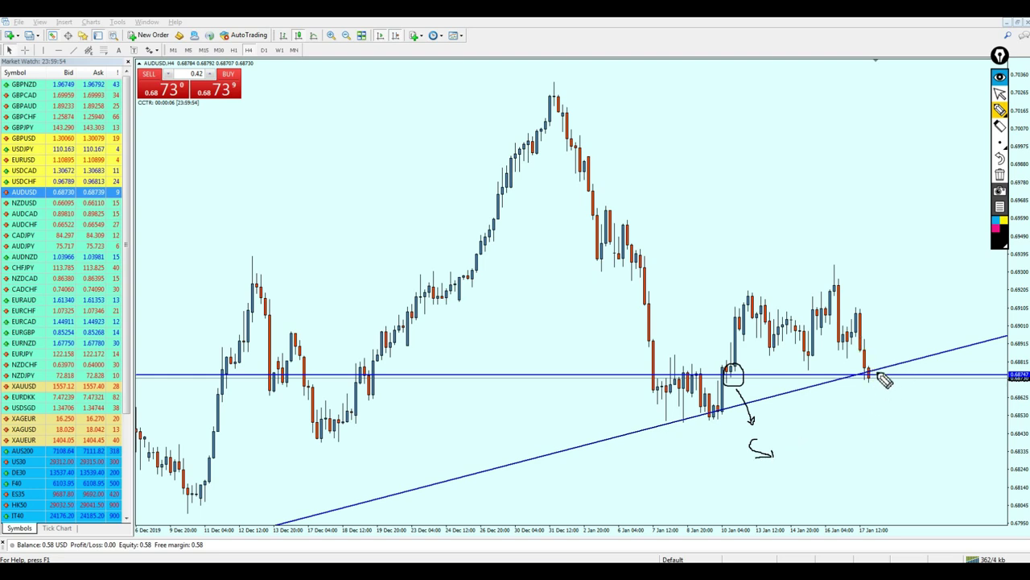
{"action": "mouse_move", "coordinate": [868, 366]}
{"action": "left_mouse_down"}
{"action": "mouse_move", "coordinate": [881, 422]}
{"action": "mouse_move", "coordinate": [898, 429]}
{"action": "left_mouse_up"}
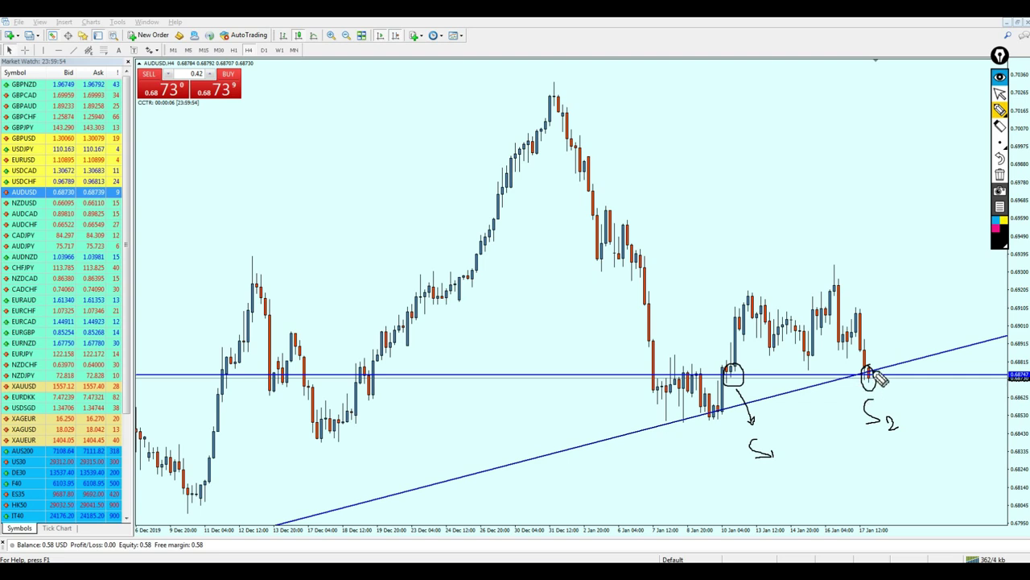
{"action": "left_click_drag", "start_coordinate": [871, 371], "coordinate": [885, 346]}
{"action": "left_click_drag", "start_coordinate": [676, 341], "coordinate": [952, 336]}
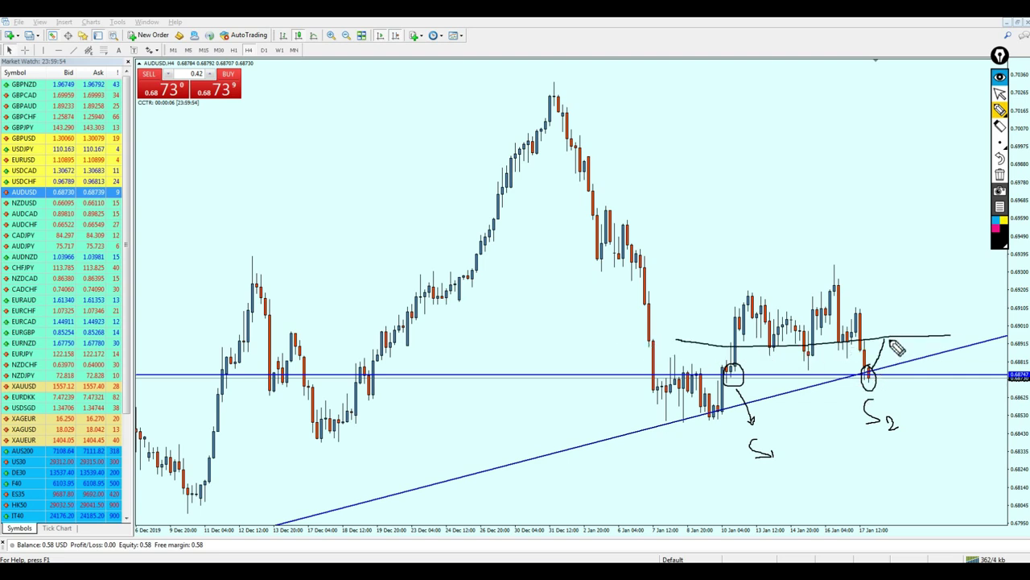
{"action": "mouse_move", "coordinate": [886, 338]}
{"action": "left_mouse_down"}
{"action": "mouse_move", "coordinate": [934, 485]}
{"action": "mouse_move", "coordinate": [936, 471]}
{"action": "left_mouse_up"}
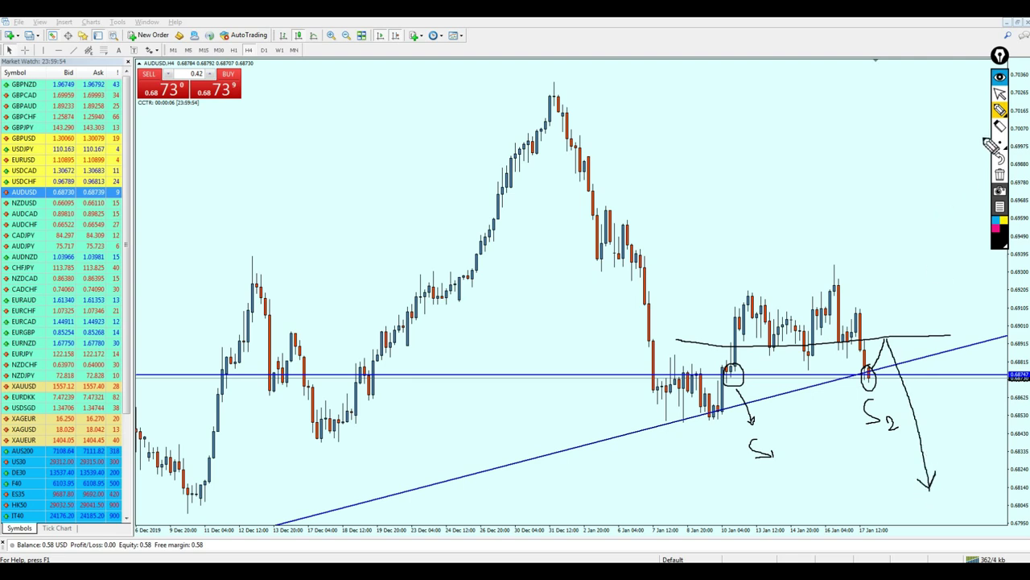
{"action": "left_click", "coordinate": [1001, 94]}
{"action": "left_click", "coordinate": [1000, 174]}
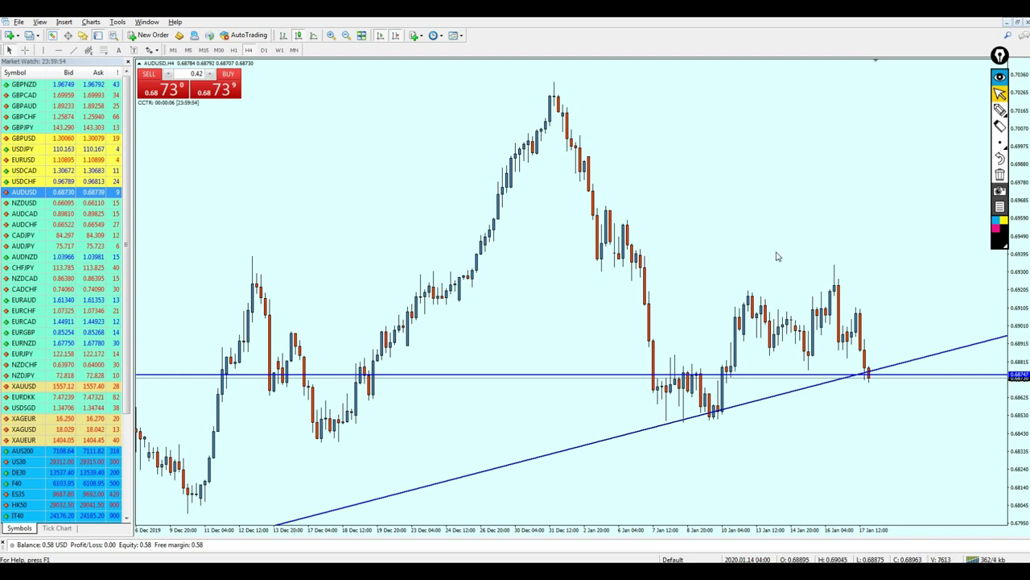
Step: Zoom out on H4, raise the horizontal line to 0.68830, and delete the diagonal trend line
{"action": "key", "text": "minus"}
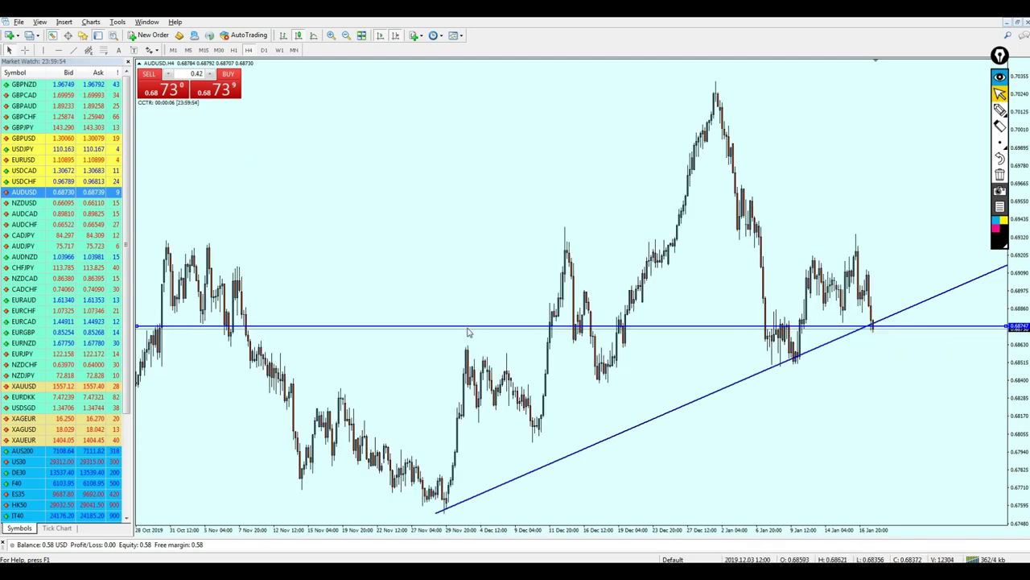
{"action": "left_click_drag", "start_coordinate": [469, 332], "coordinate": [462, 318]}
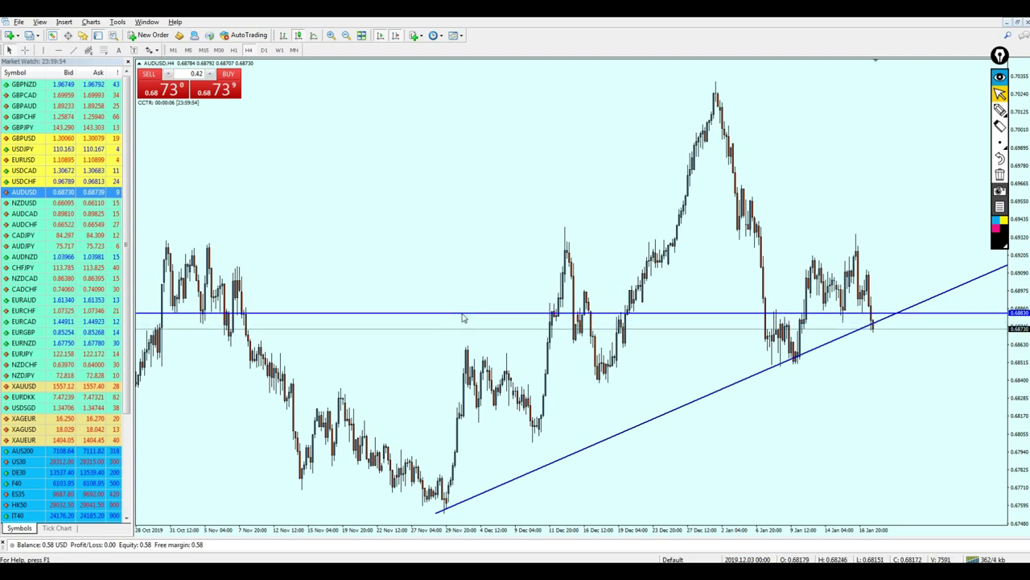
{"action": "key", "text": "Delete"}
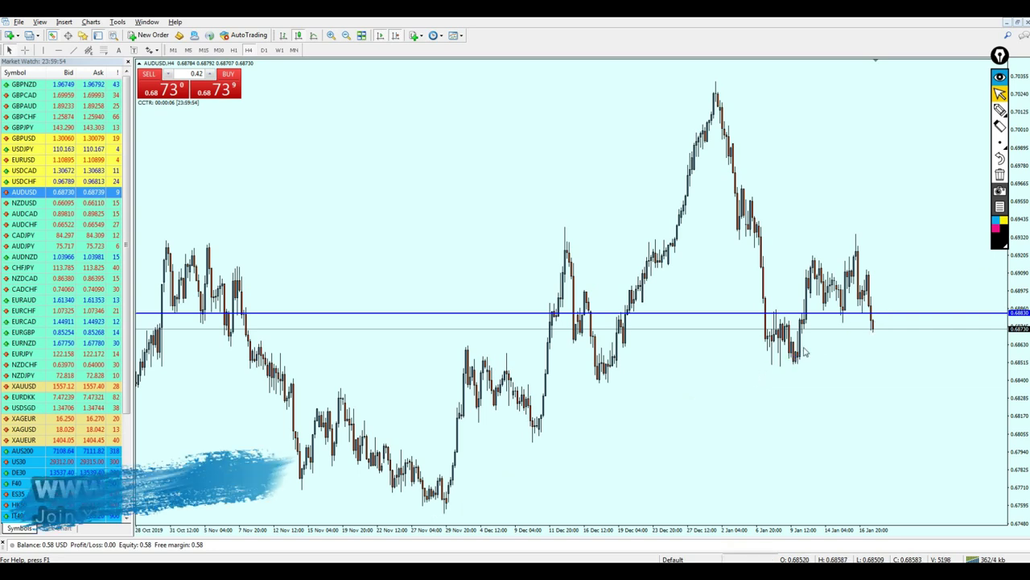
Step: Place a 'SELL 0.68830' text label just above the horizontal line, then switch to the Daily timeframe
{"action": "left_click", "coordinate": [118, 50]}
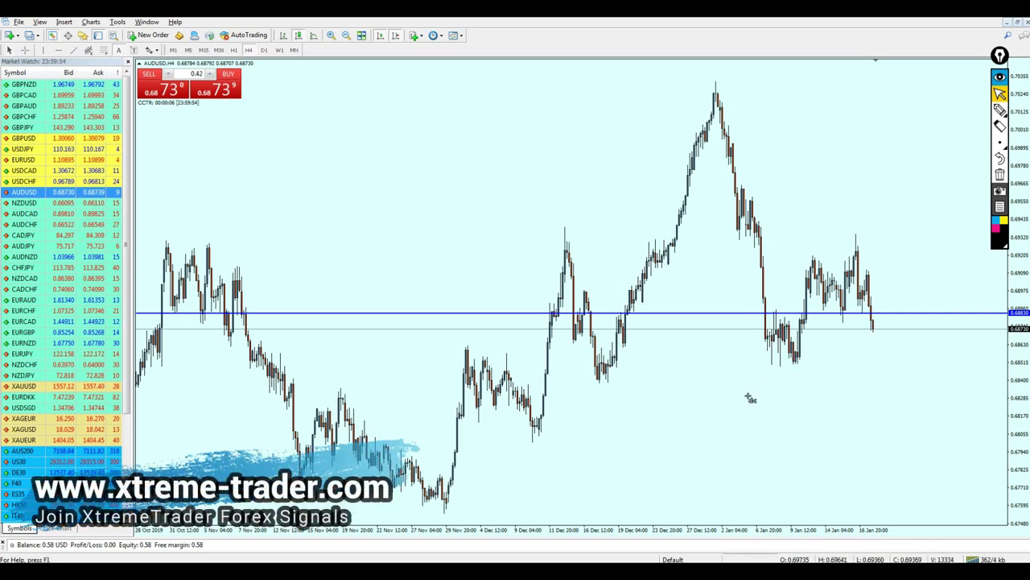
{"action": "left_click", "coordinate": [781, 426]}
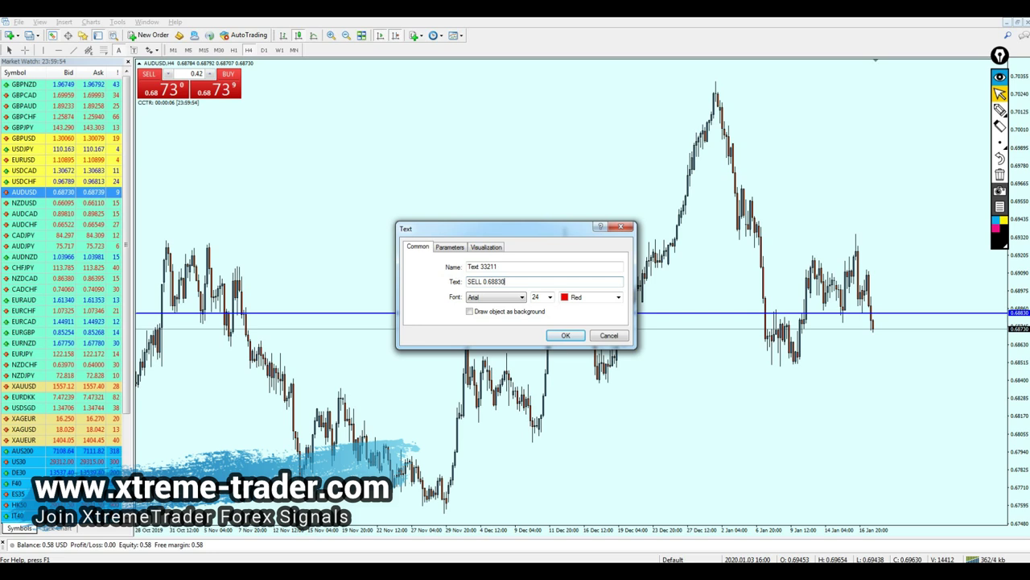
{"action": "type", "text": "SELL 0.68830"}
{"action": "key", "text": "Return"}
{"action": "double_click", "coordinate": [734, 406]}
{"action": "left_click_drag", "start_coordinate": [734, 407], "coordinate": [952, 275]}
{"action": "left_click", "coordinate": [939, 307]}
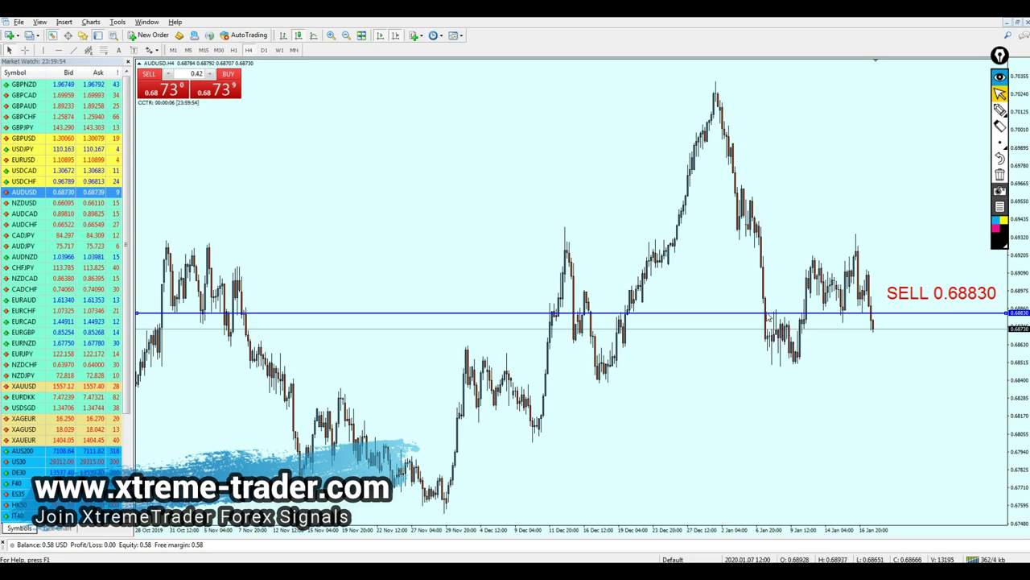
{"action": "key", "text": "Return"}
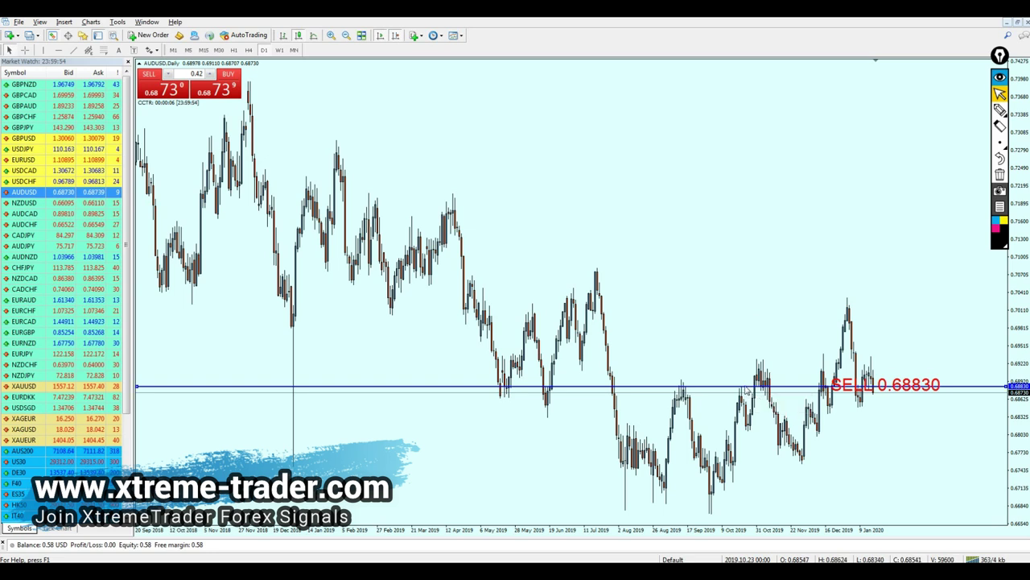
Step: Copy the horizontal line down to 0.68159 and measure its distance from the entry with the crosshair
{"action": "left_click_drag", "start_coordinate": [747, 391], "coordinate": [761, 430]}
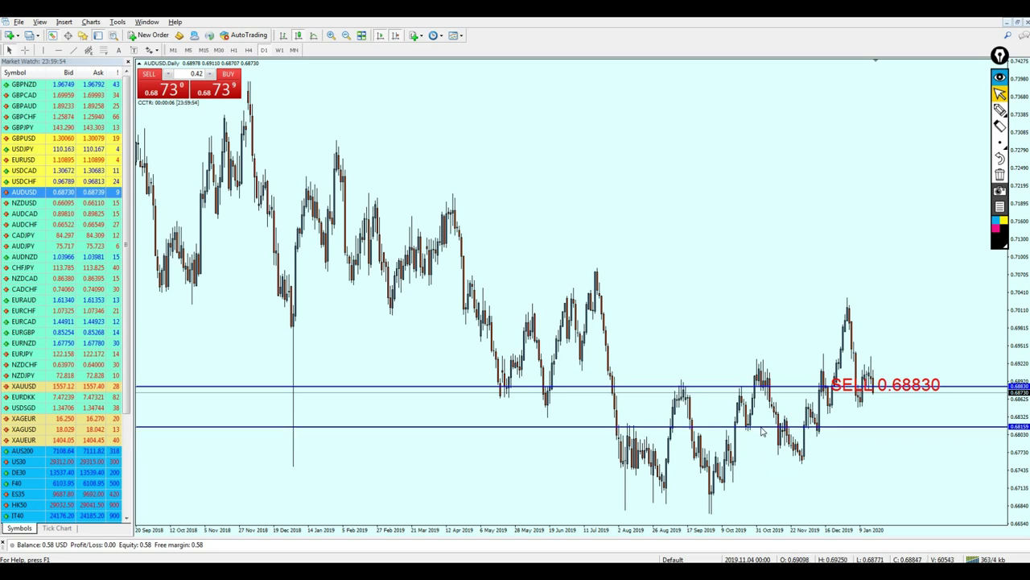
{"action": "key", "text": "ctrl+f"}
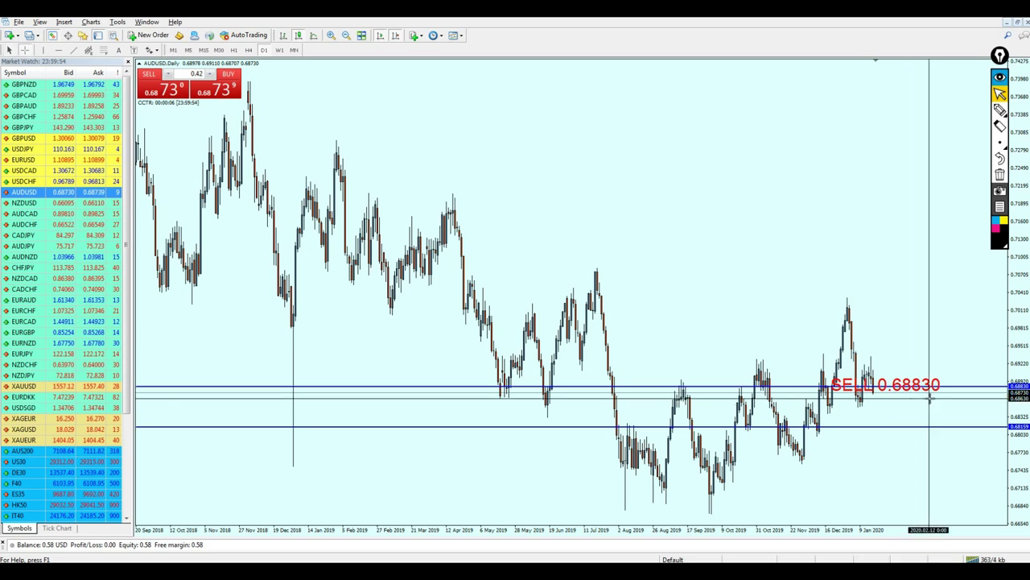
{"action": "left_click_drag", "start_coordinate": [922, 386], "coordinate": [929, 430]}
{"action": "scroll", "coordinate": [882, 455], "scroll_direction": "up", "scroll_amount": 1}
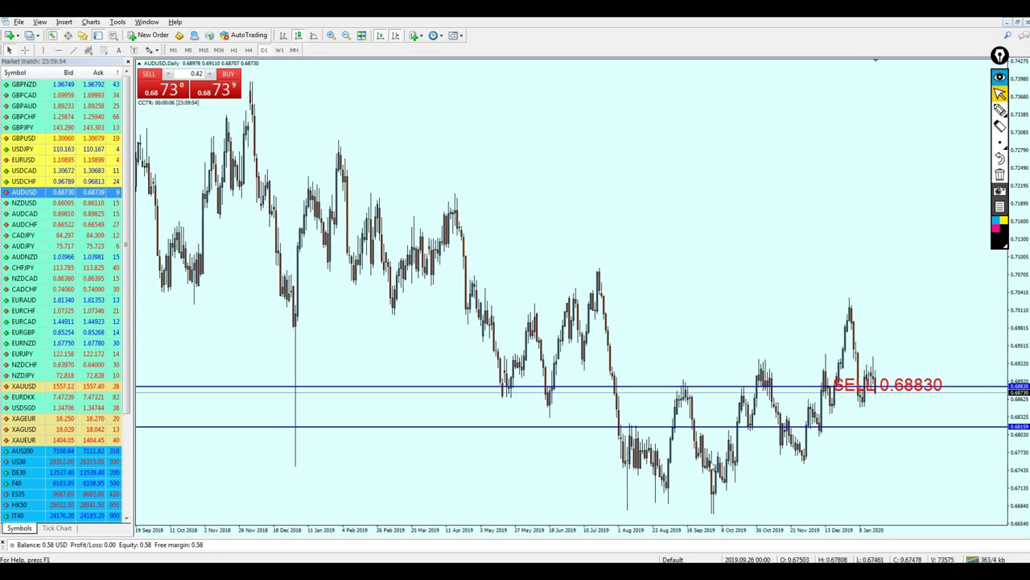
Step: Add a 'TP 0.68159' text label near the lower line
{"action": "left_click", "coordinate": [117, 50]}
{"action": "left_click", "coordinate": [843, 449]}
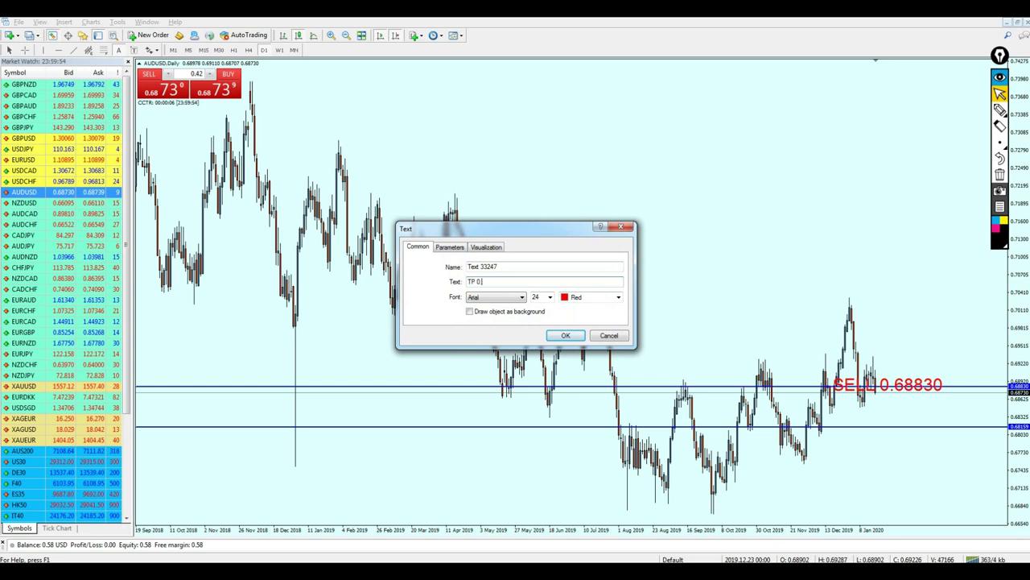
{"action": "type", "text": "TP 0.68159"}
{"action": "key", "text": "Return"}
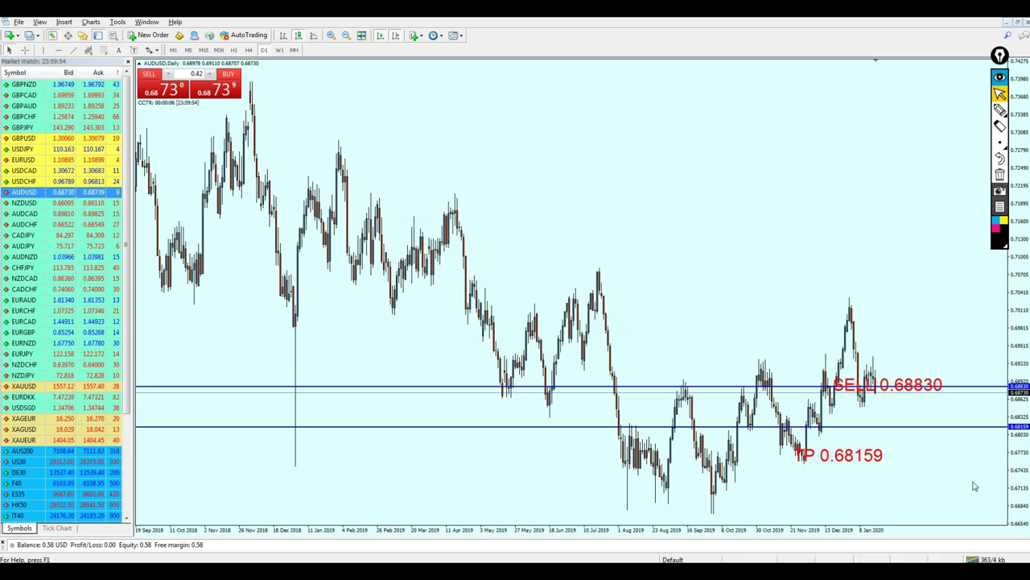
Step: Move the TP 0.68159 and SELL 0.68830 labels toward the chart's right side
{"action": "left_click_drag", "start_coordinate": [840, 449], "coordinate": [931, 443]}
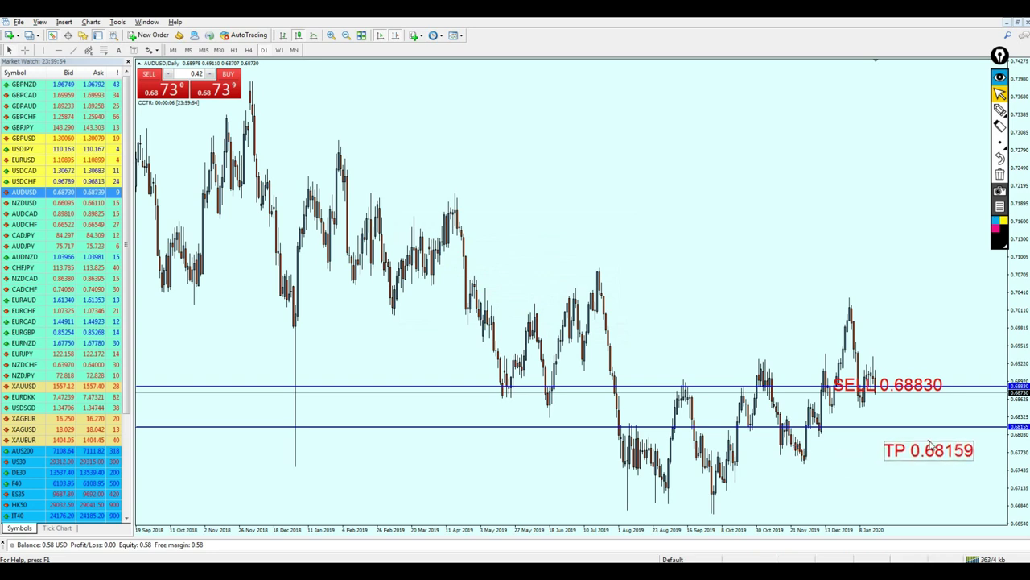
{"action": "left_click", "coordinate": [930, 455]}
{"action": "left_click_drag", "start_coordinate": [890, 388], "coordinate": [945, 371]}
{"action": "left_click", "coordinate": [940, 385]}
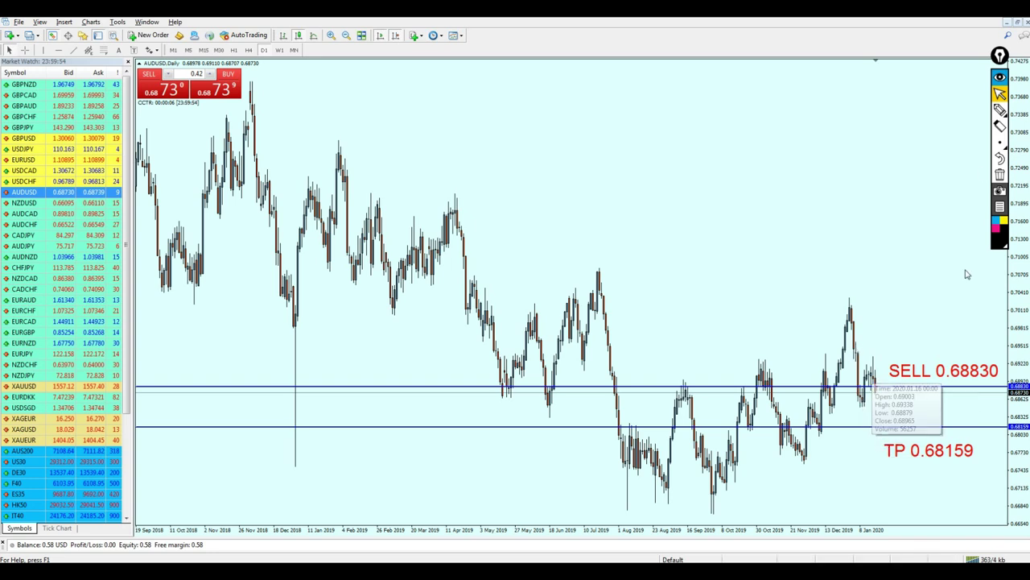
{"action": "left_click", "coordinate": [1000, 109]}
{"action": "left_click_drag", "start_coordinate": [836, 364], "coordinate": [831, 384]}
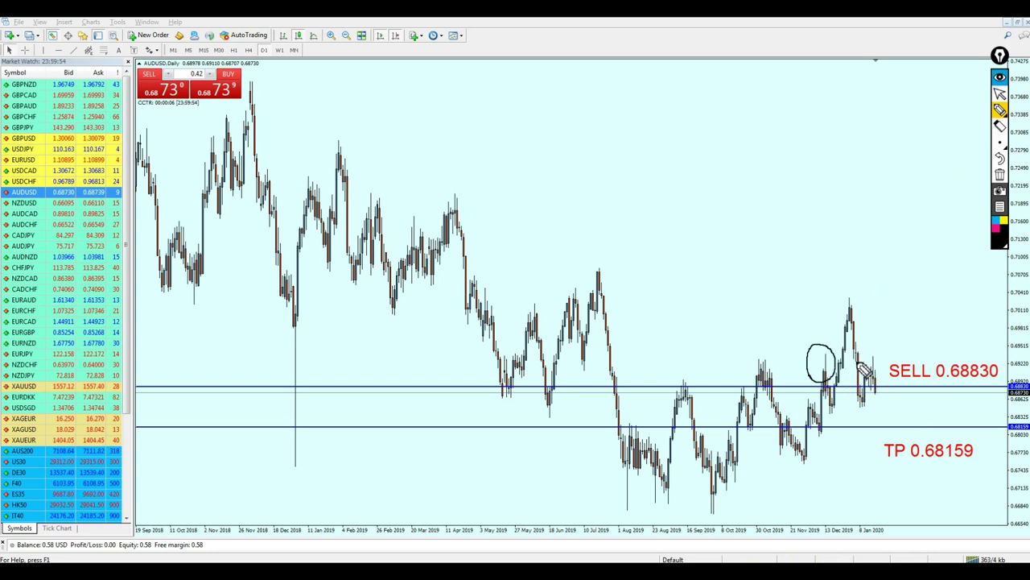
{"action": "left_click_drag", "start_coordinate": [847, 309], "coordinate": [845, 312]}
{"action": "mouse_move", "coordinate": [883, 377]}
{"action": "left_mouse_down"}
{"action": "mouse_move", "coordinate": [879, 356]}
{"action": "mouse_move", "coordinate": [882, 372]}
{"action": "left_mouse_up"}
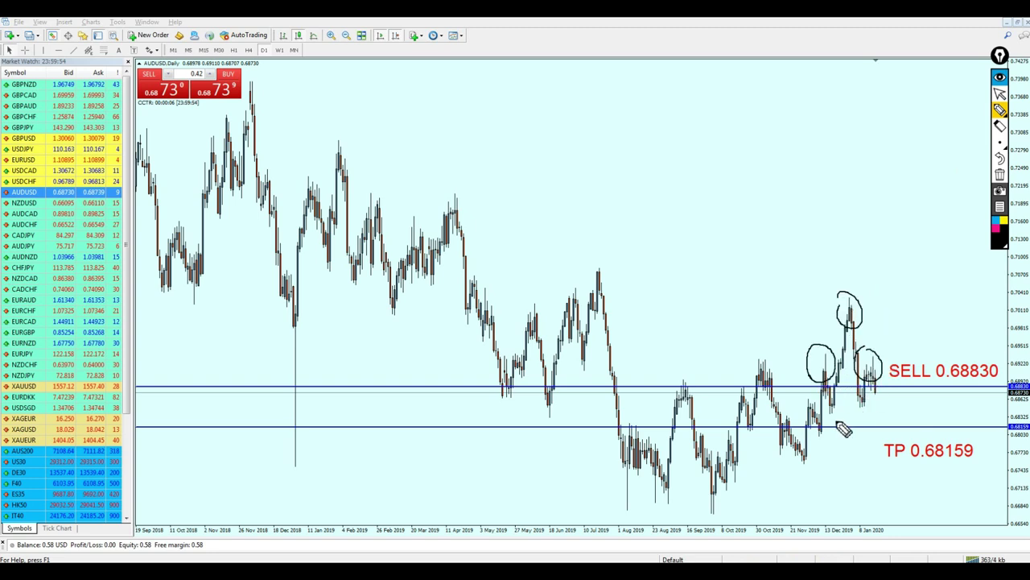
{"action": "left_click", "coordinate": [1000, 94]}
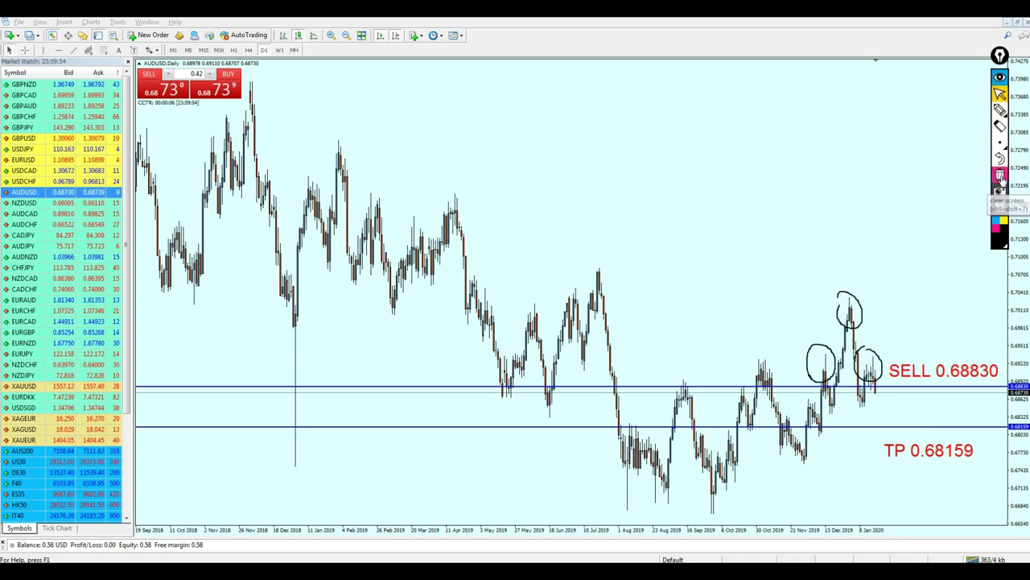
{"action": "left_click", "coordinate": [1000, 173]}
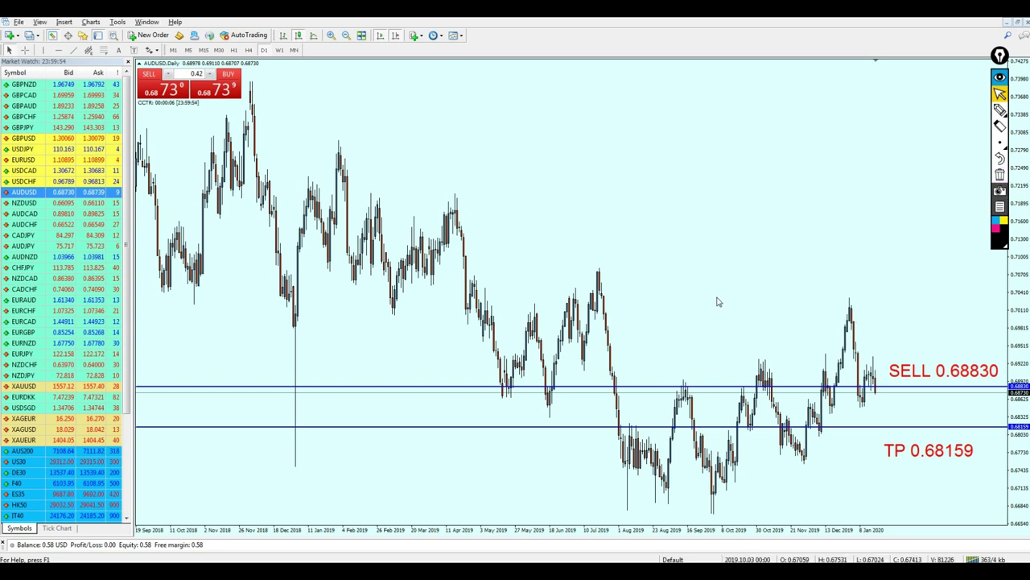